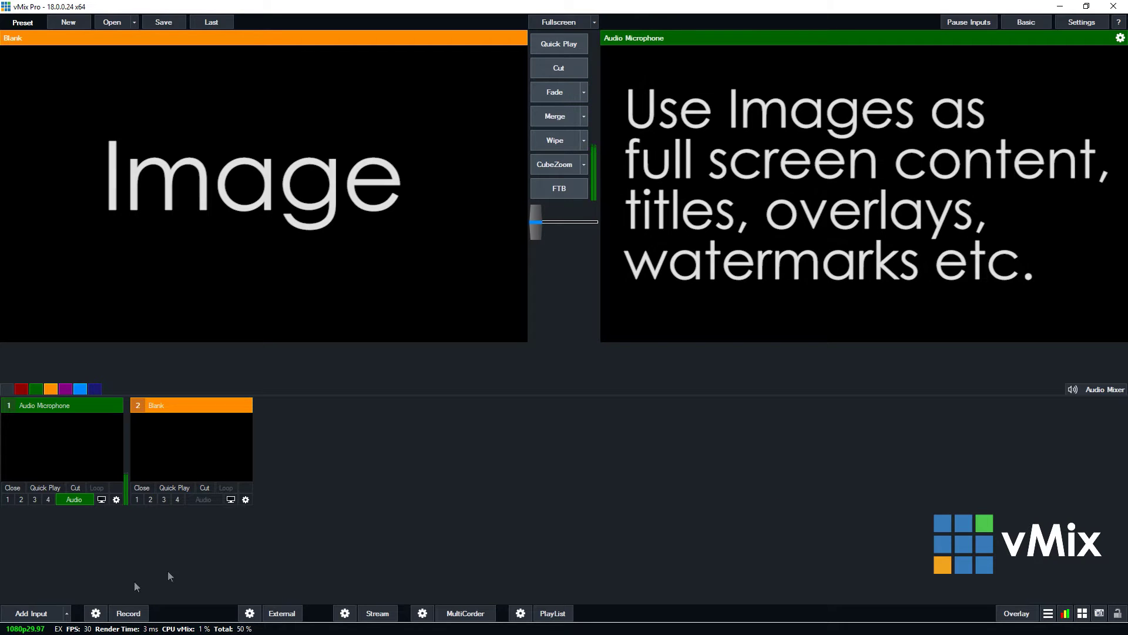
Add D:\vMix Videos\vMix Setup.png as an image input, making it input 2
click(30, 613)
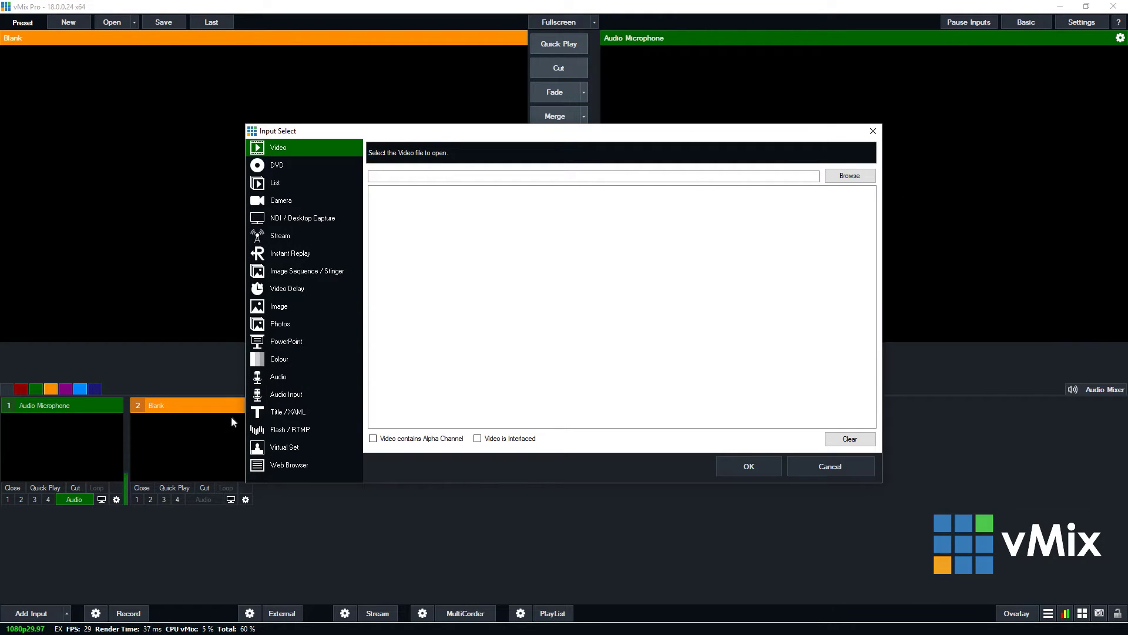
click(294, 305)
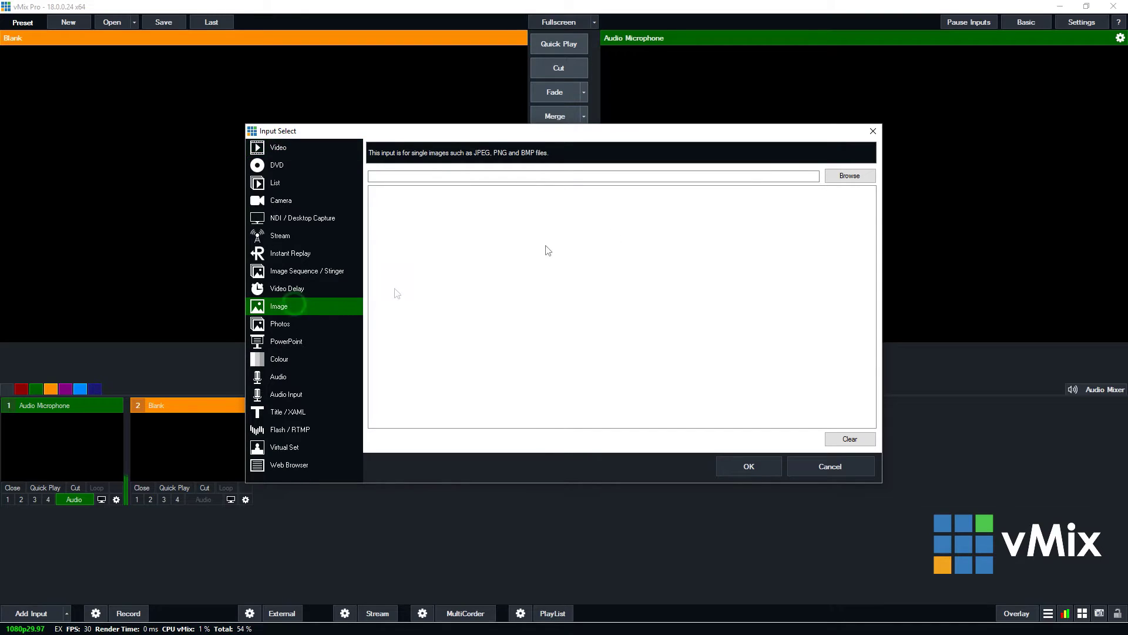
click(850, 177)
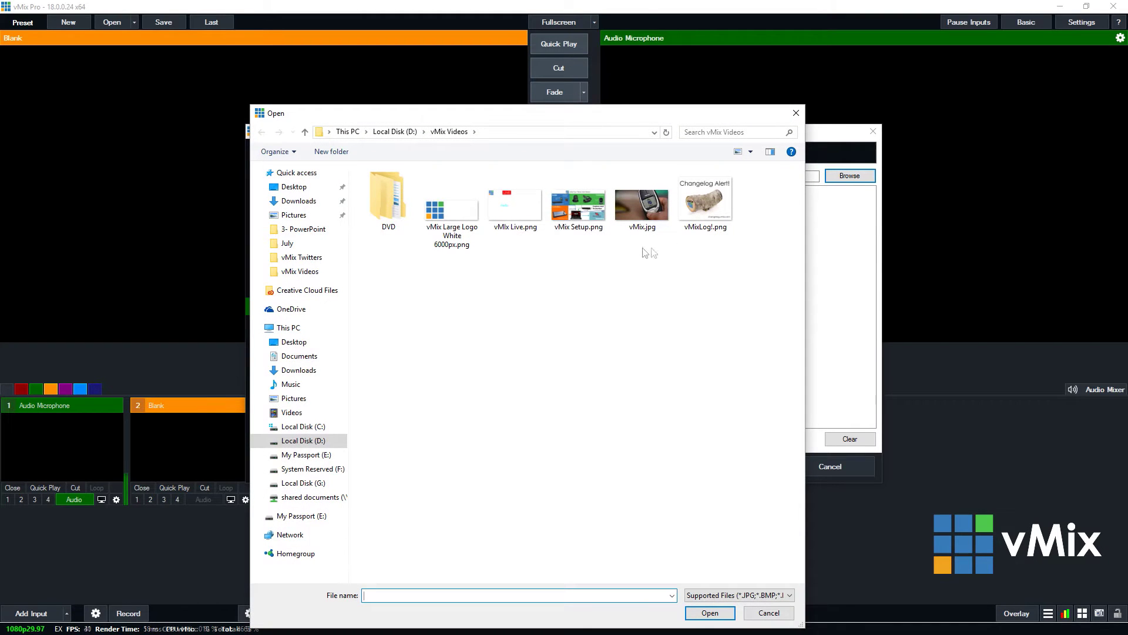
click(581, 220)
click(710, 612)
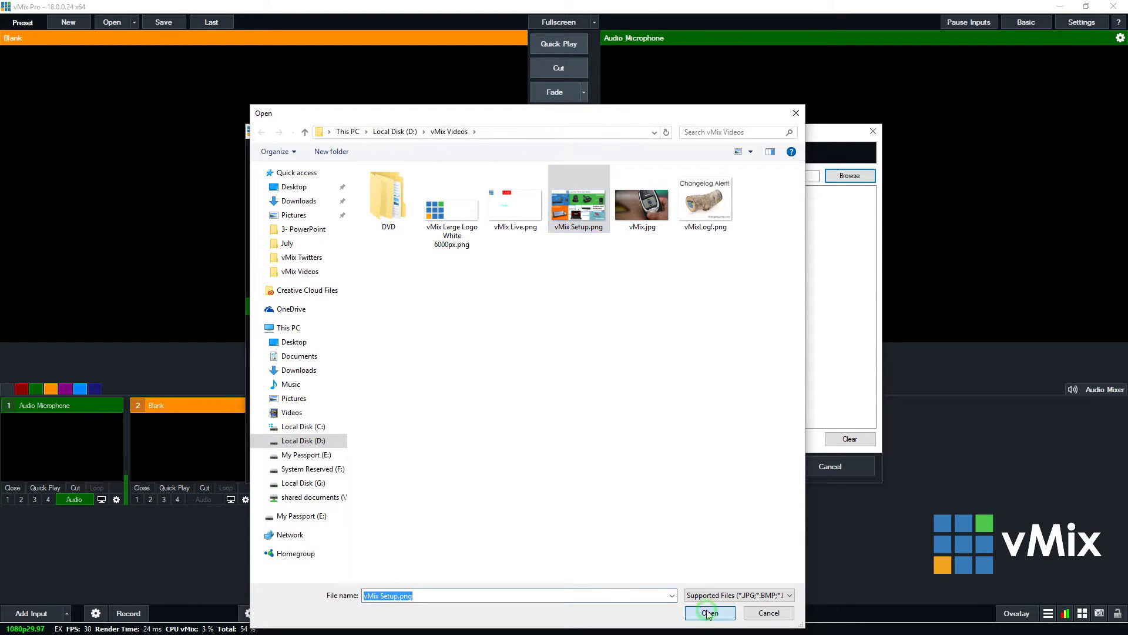
click(749, 468)
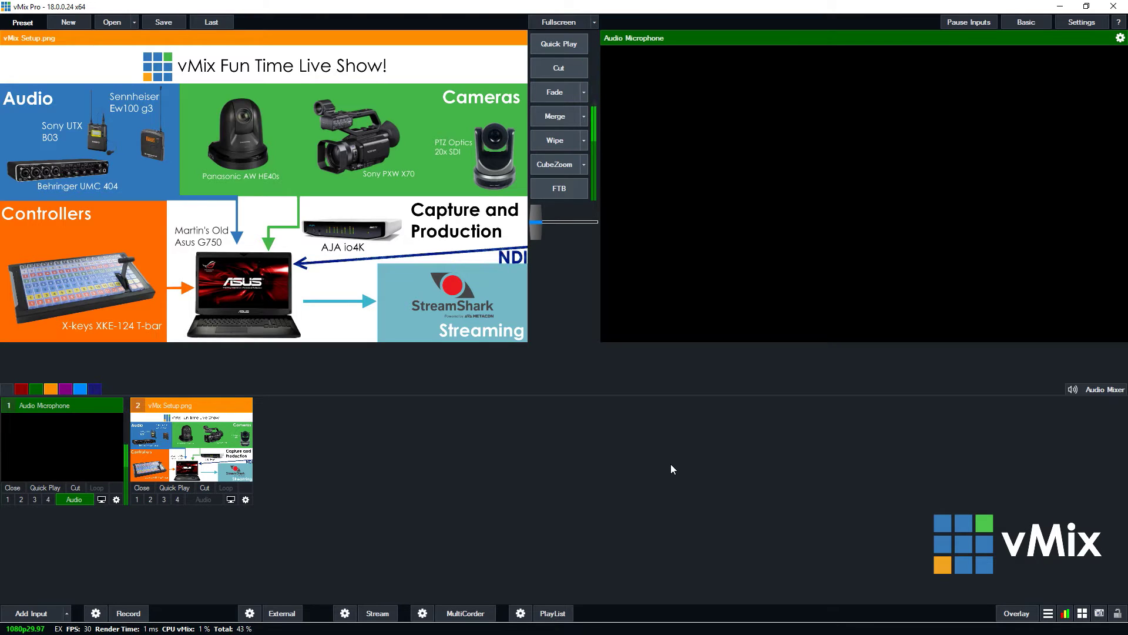
Open the vMix Setup.png input settings and show its Colour Adjust page
click(246, 500)
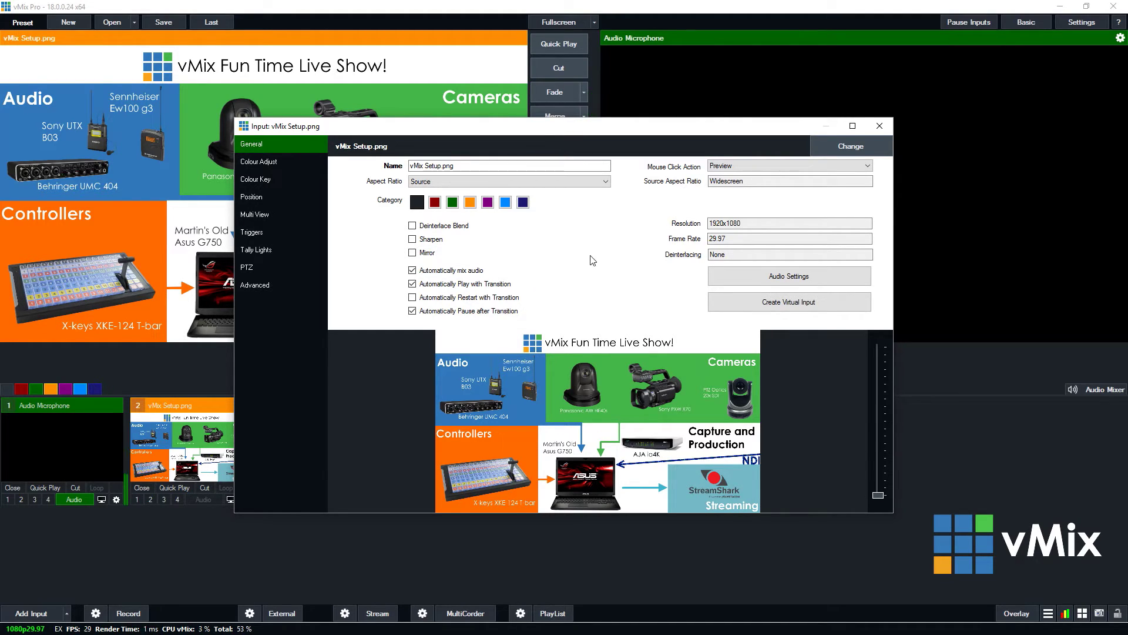
click(280, 164)
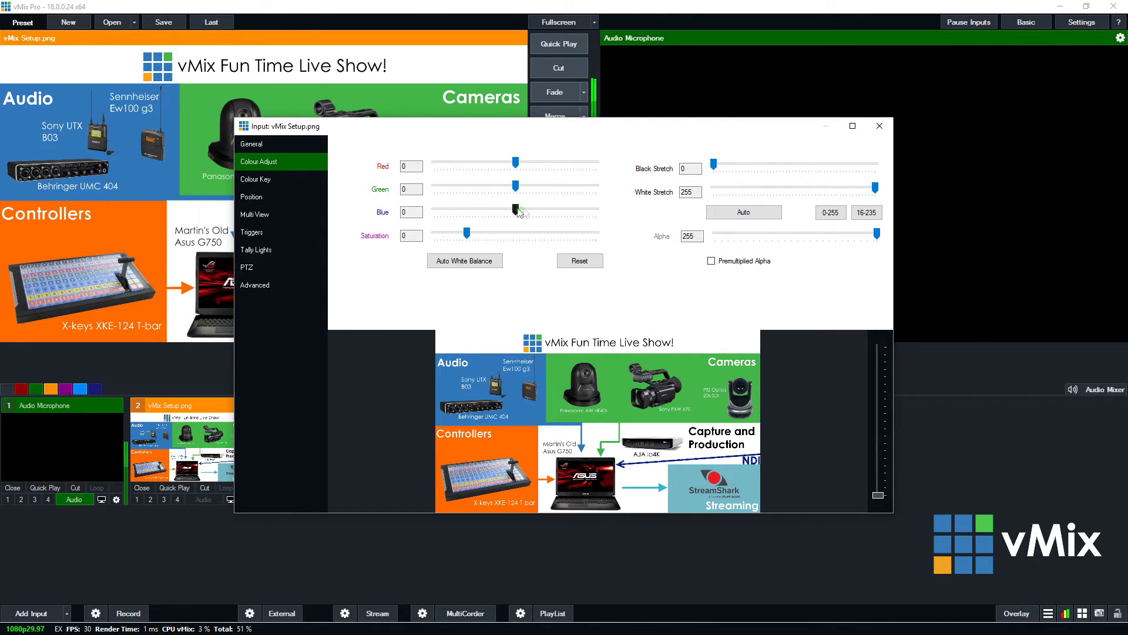
Try a blue tint on vMix Setup.png, reset colours to neutral, then view Colour Key and Position
mouse_move(516, 209)
mouse_down()
mouse_move(539, 209)
mouse_move(500, 209)
mouse_up()
click(579, 261)
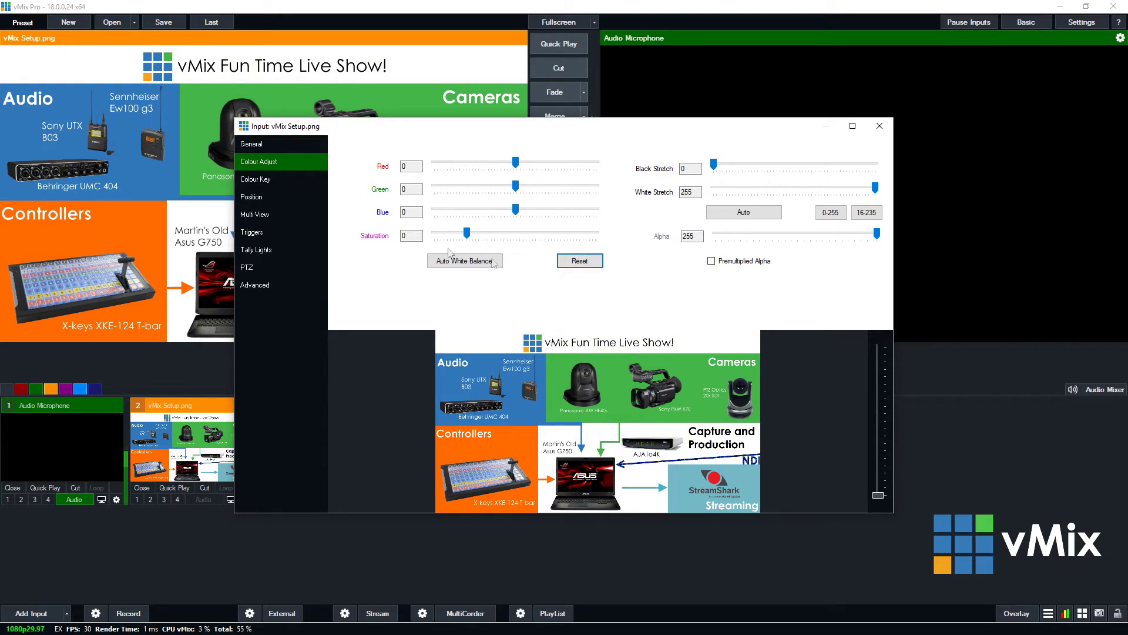
click(280, 180)
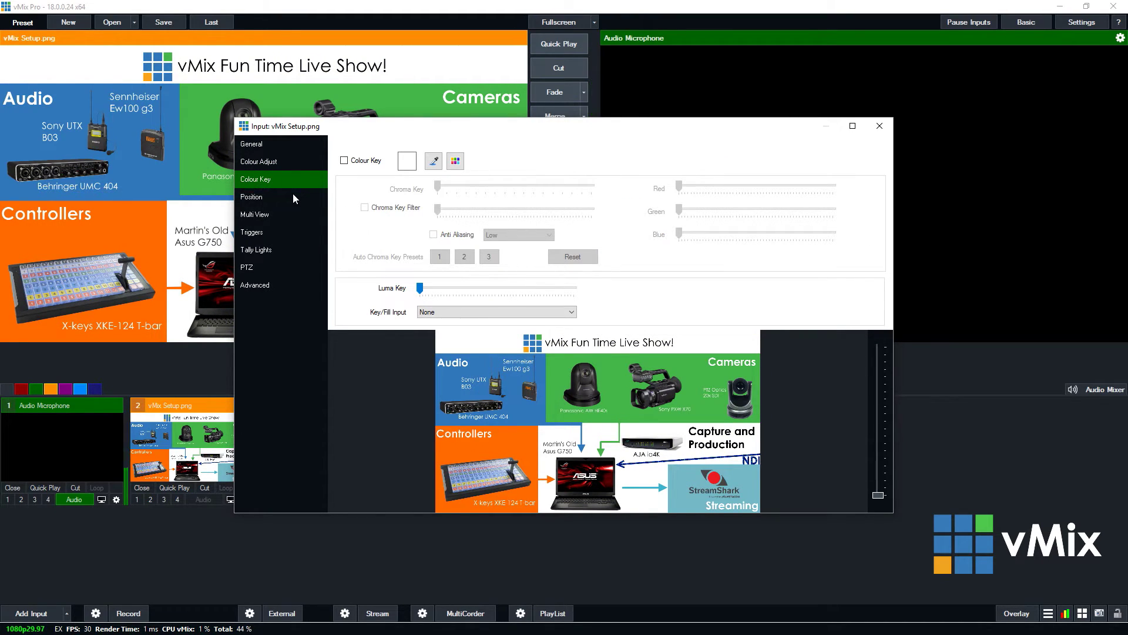
click(293, 193)
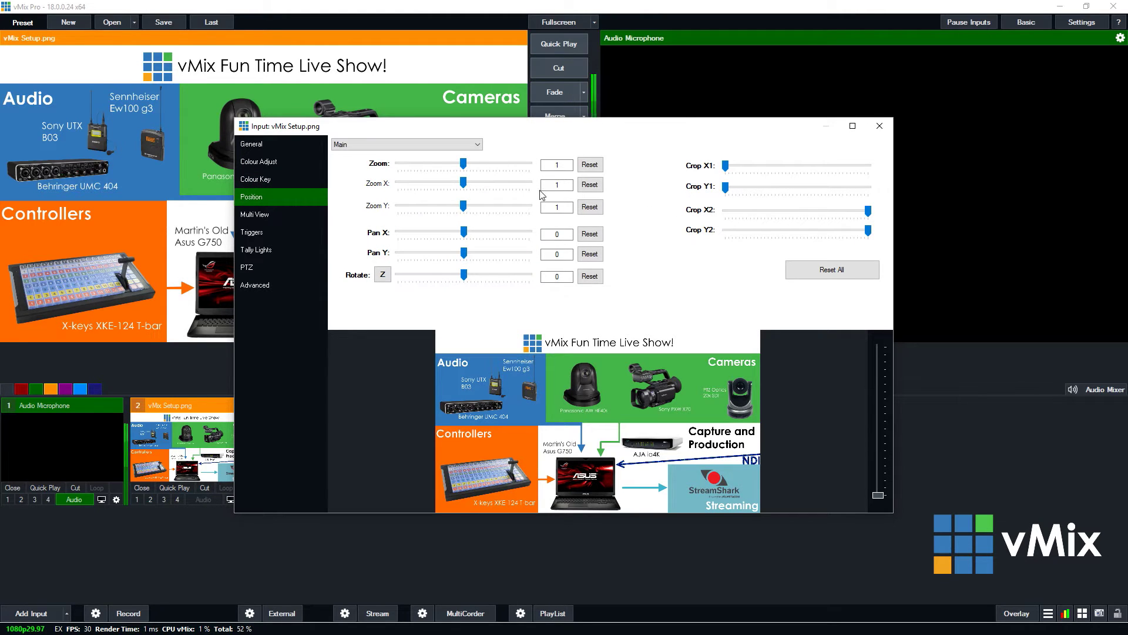
Test panning, shrinking and uneven stretching of the image, then Reset All and return to General
mouse_move(699, 381)
mouse_down()
mouse_move(697, 360)
mouse_move(689, 383)
mouse_up()
scroll(689, 383, down, 4)
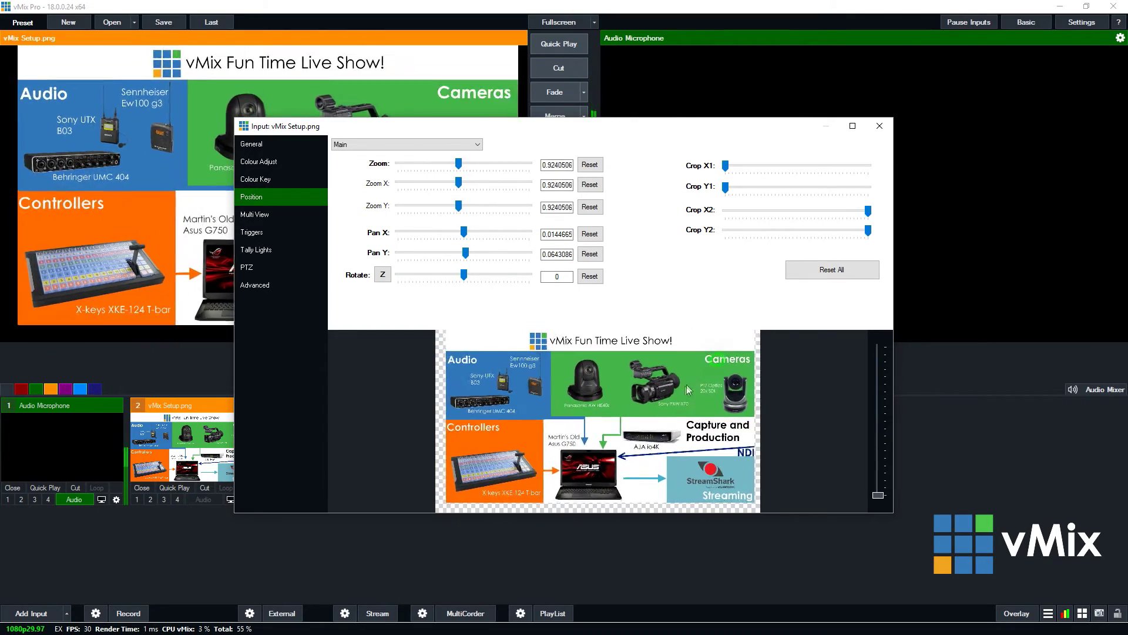
scroll(615, 445, down, 2)
drag(616, 444, 640, 407)
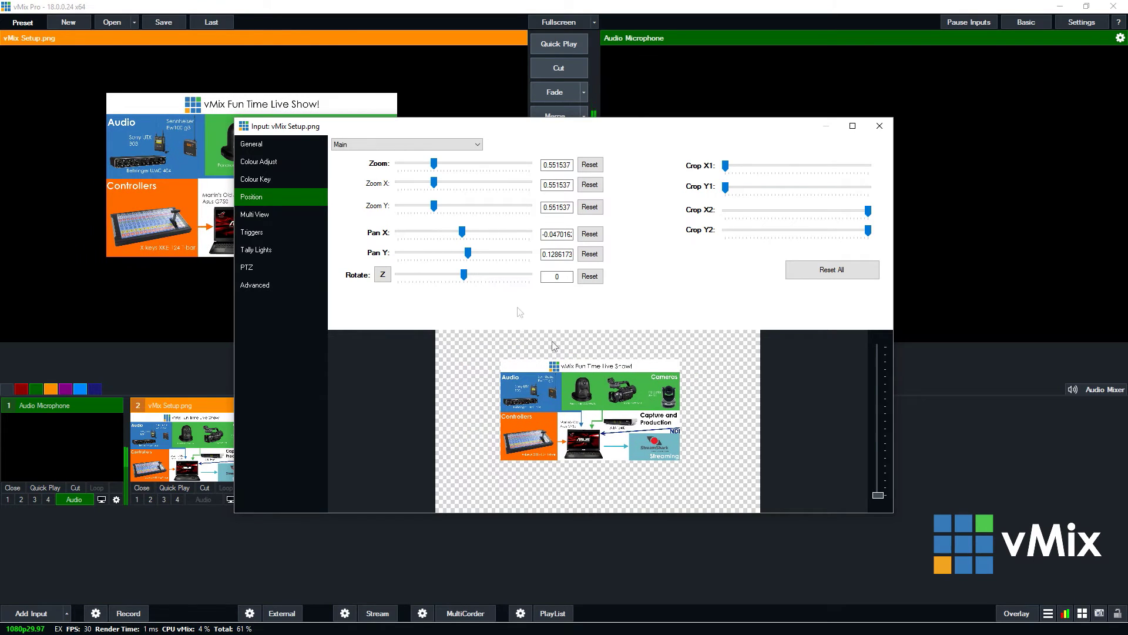
drag(435, 183, 430, 206)
click(841, 271)
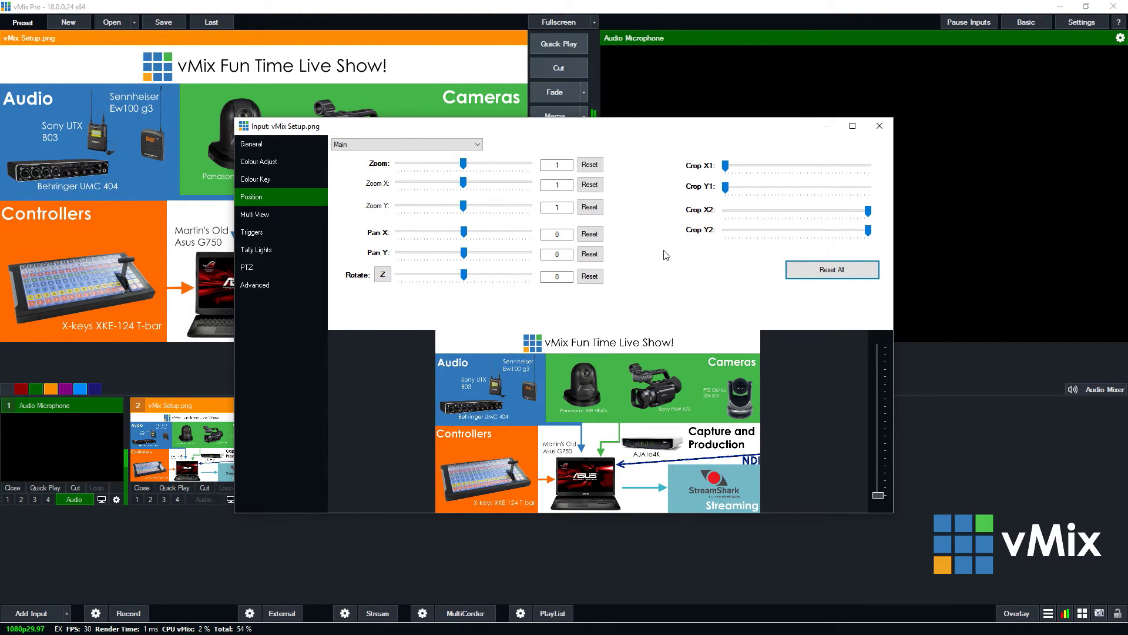
click(276, 144)
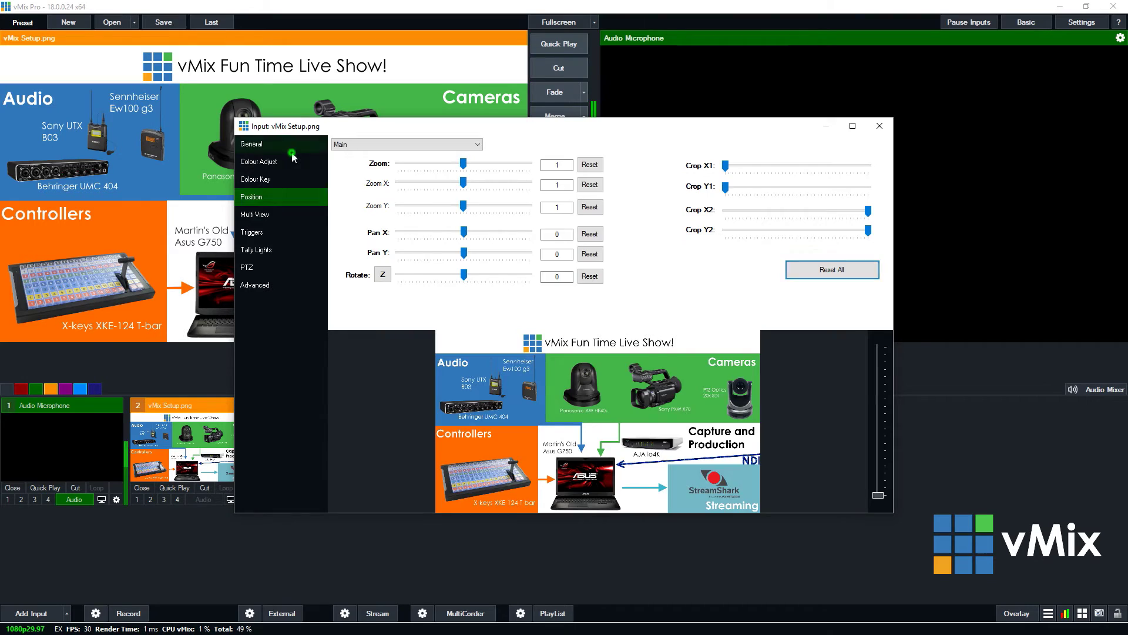
Close the settings, fade vMix Setup.png to the output, and load it into preview
click(879, 126)
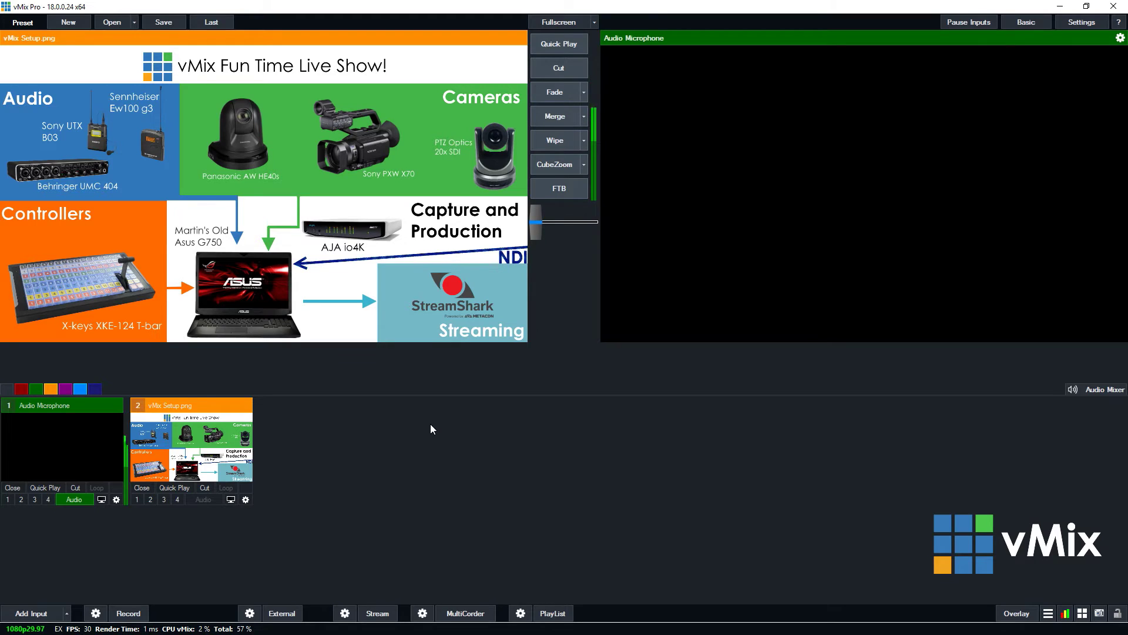
click(559, 97)
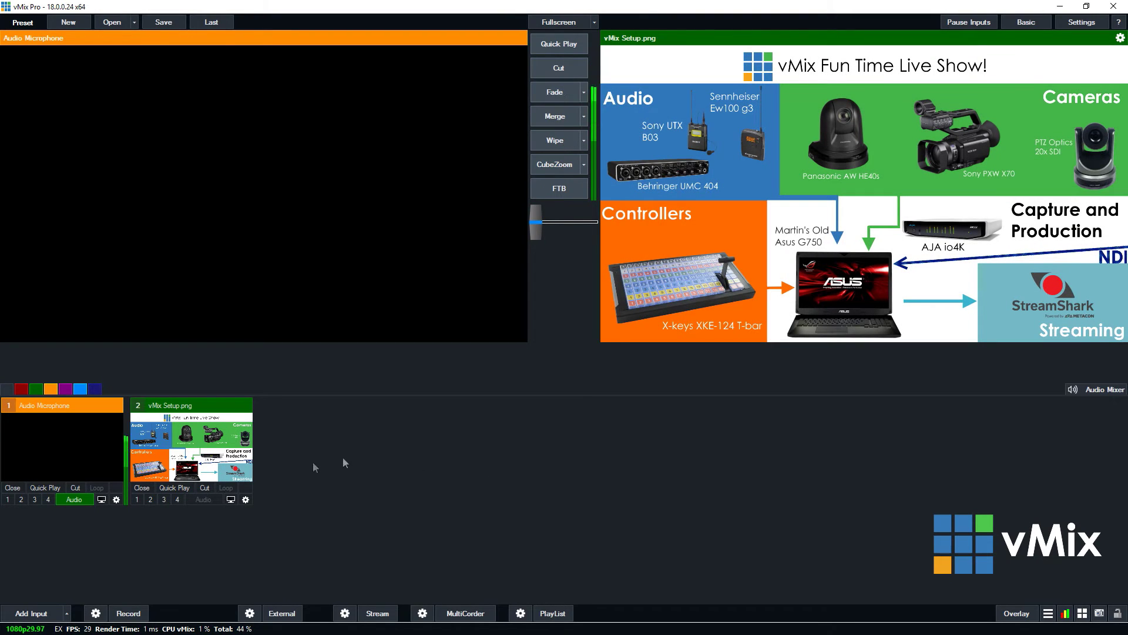
click(227, 458)
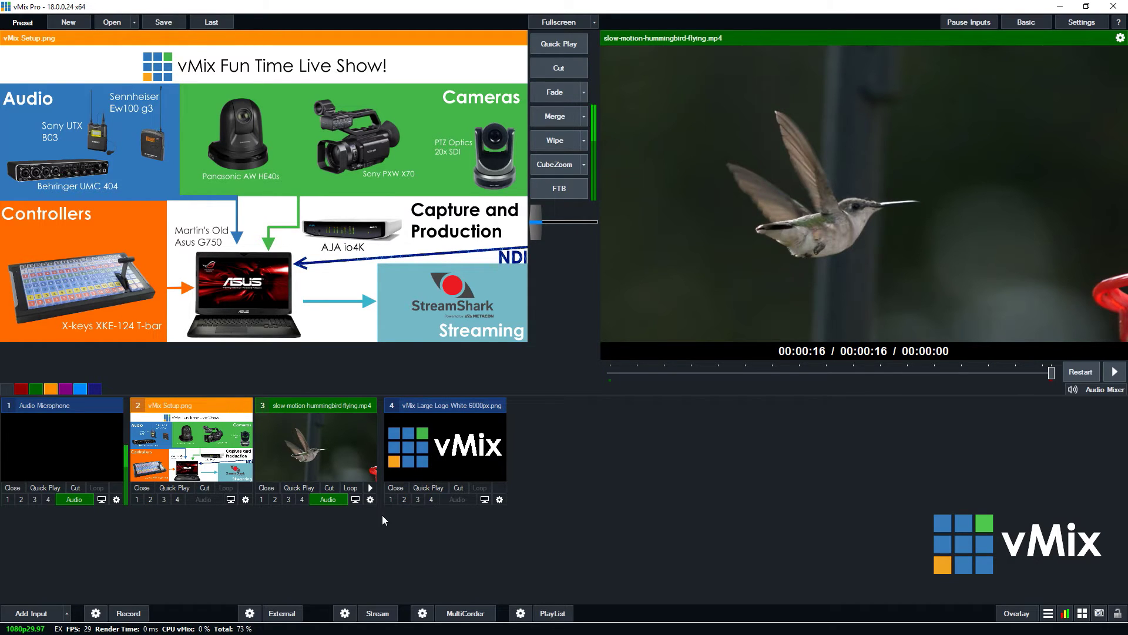
Overlay the white vMix logo, shrunk into the top-left corner and cropped to its icon
click(390, 499)
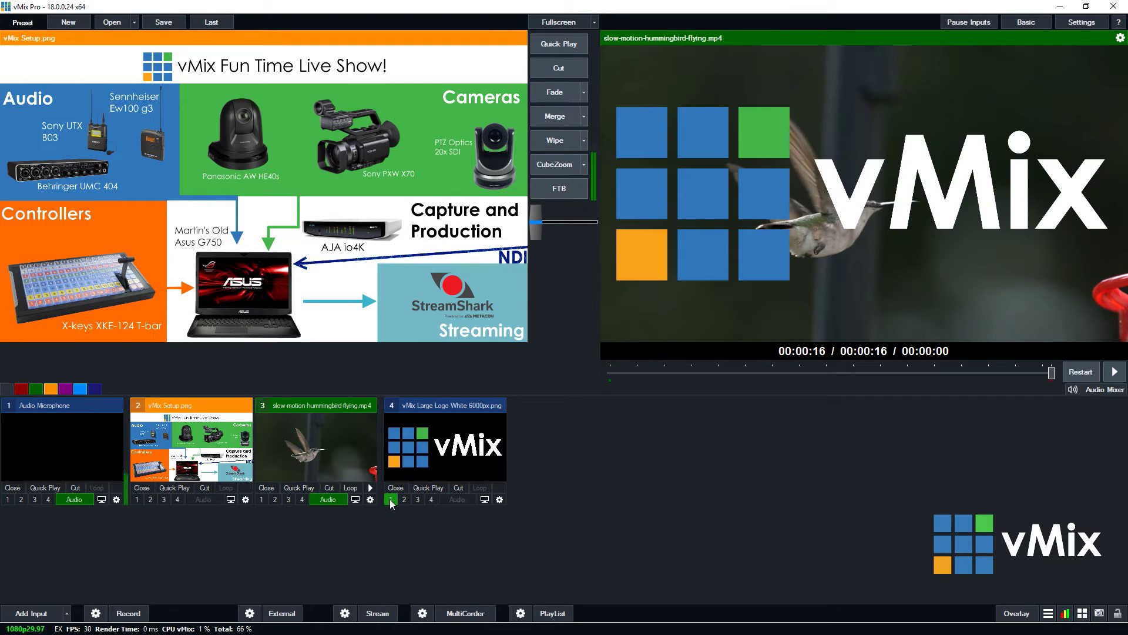
click(500, 499)
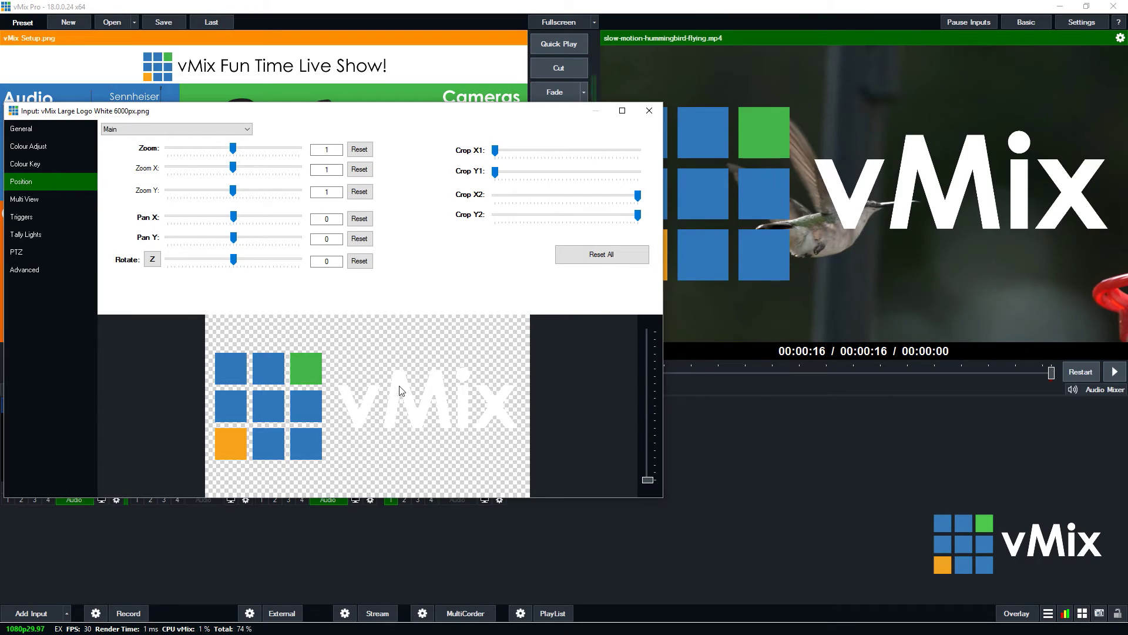
drag(409, 391, 419, 368)
scroll(415, 376, down, 10)
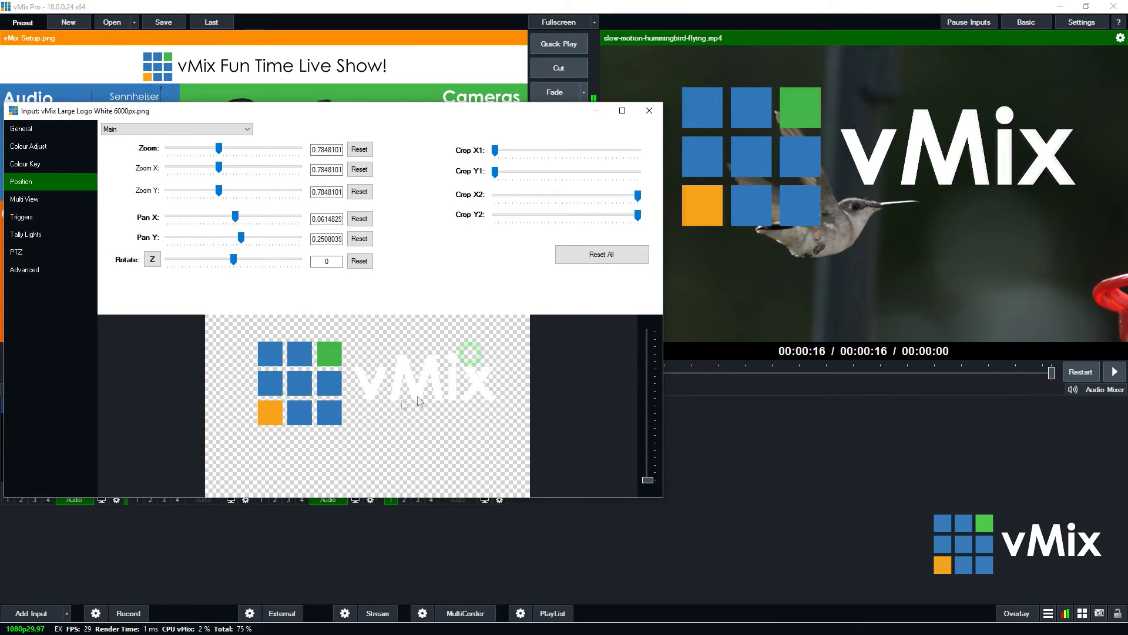
drag(367, 392, 303, 343)
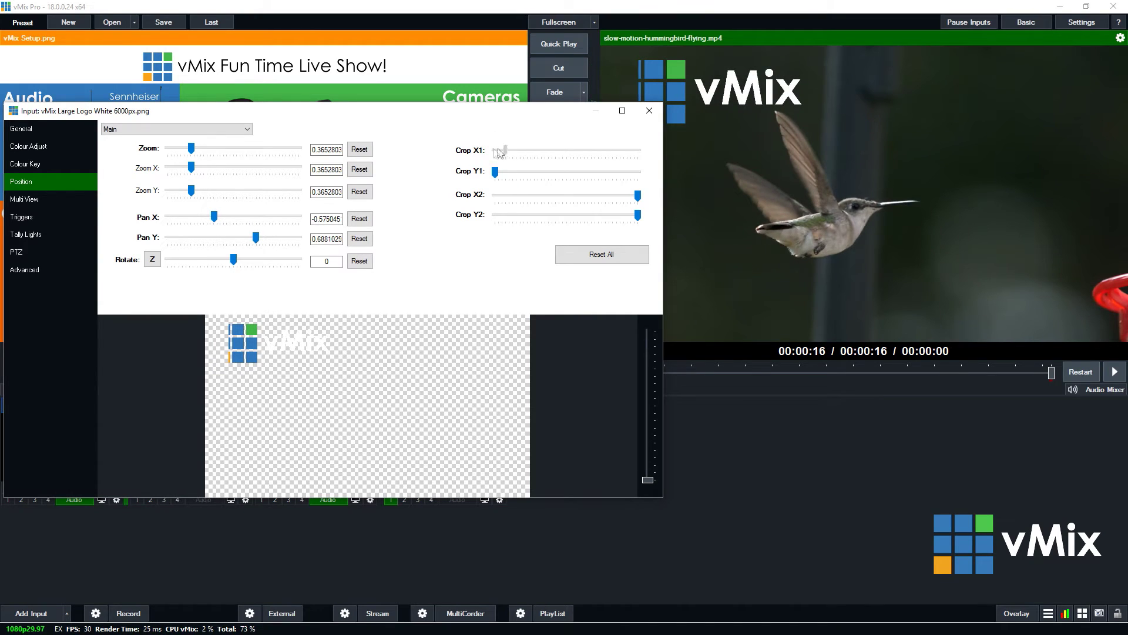
drag(638, 195, 556, 203)
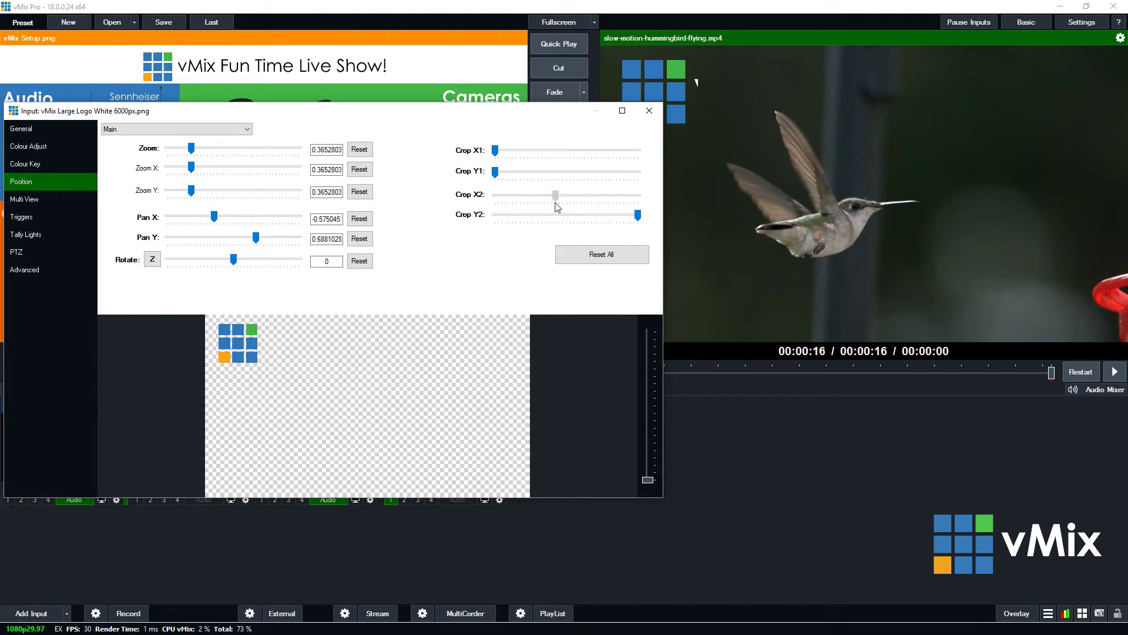
click(650, 111)
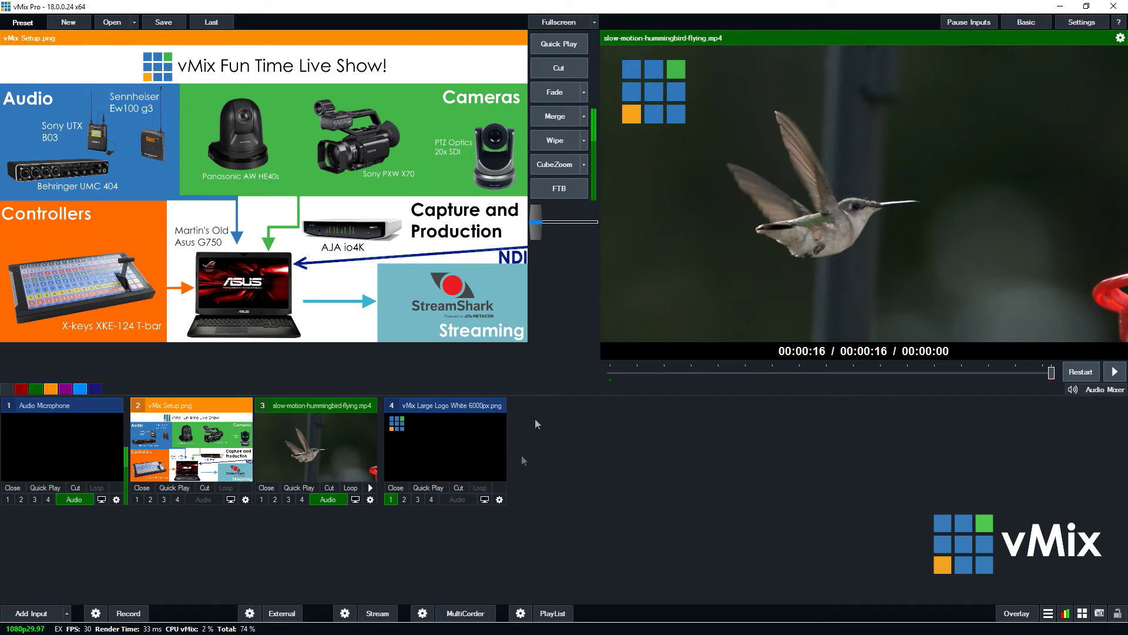
Turn off the logo overlay, remove the hummingbird clip, cut vMix Setup.png live, overlay vMix Live.png
click(390, 500)
click(266, 487)
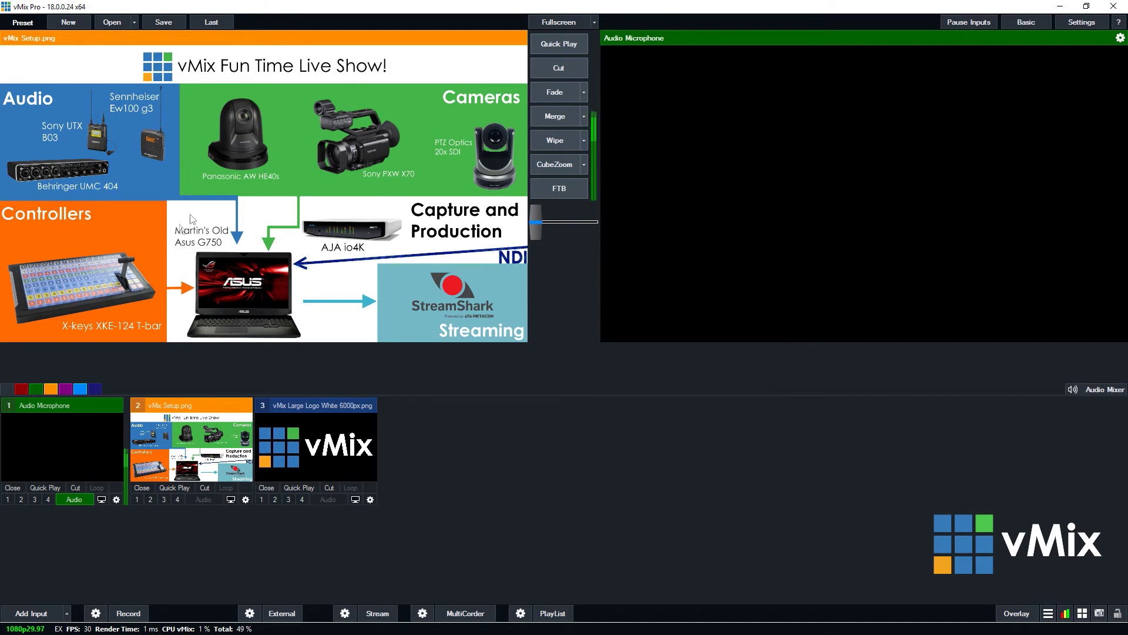
click(558, 67)
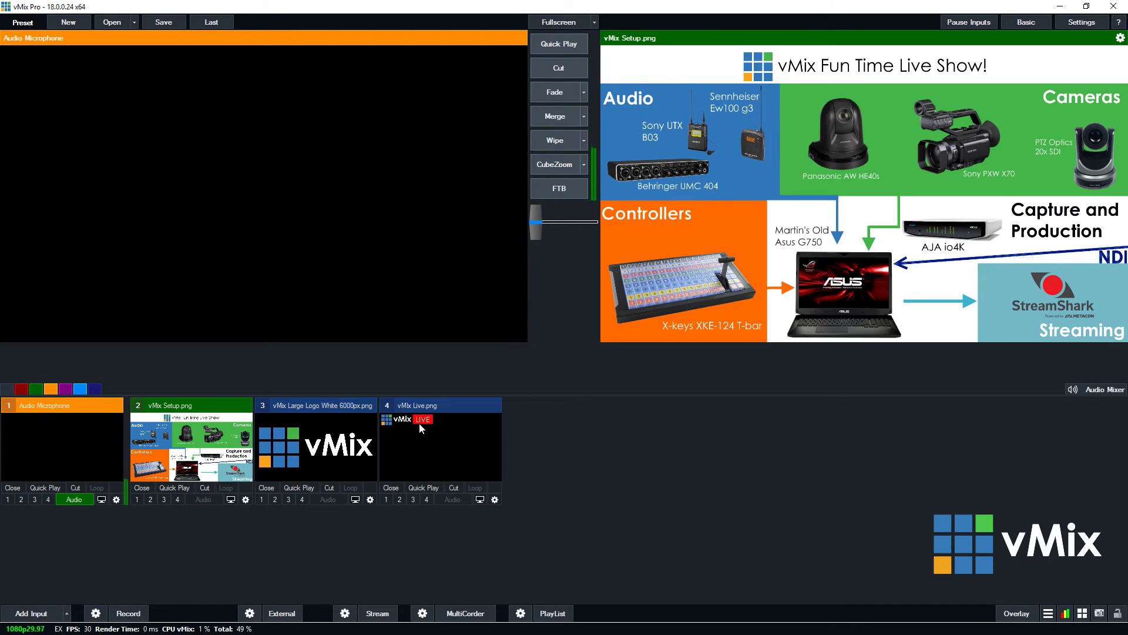
click(385, 499)
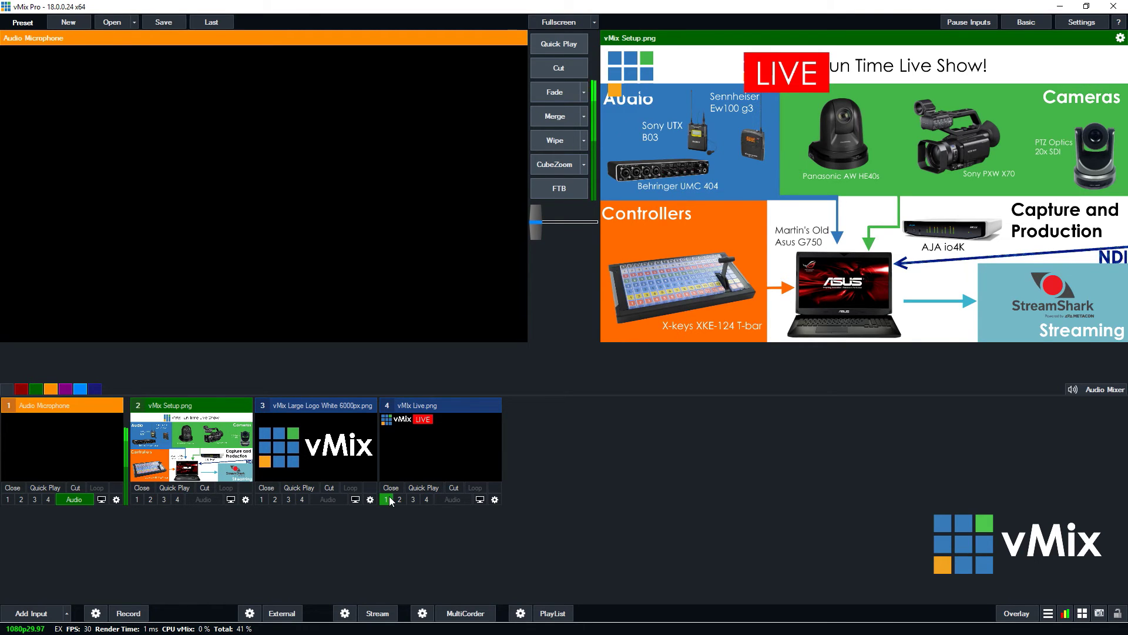
click(388, 498)
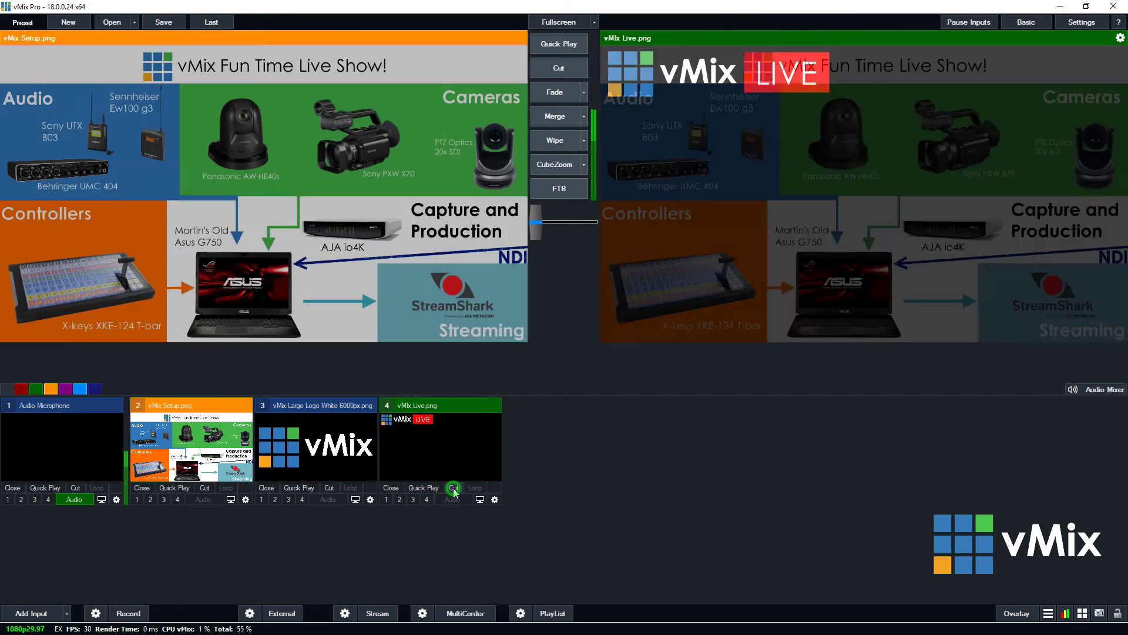
Cut vMix Live.png, now showing 'Hello' under its LIVE badge, to the output
click(453, 488)
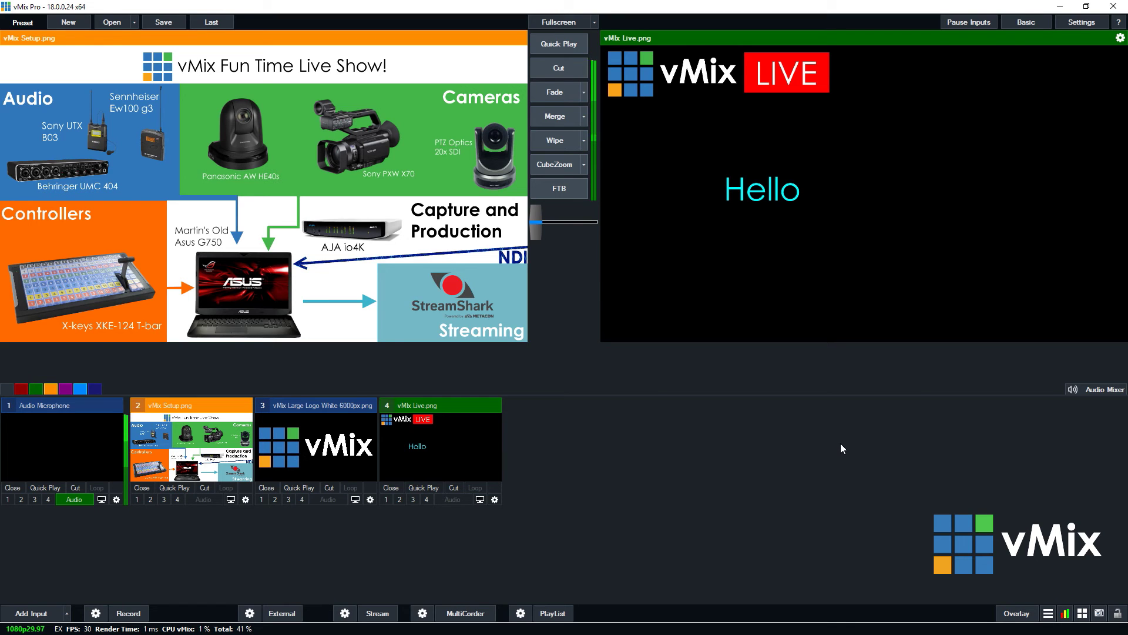
Drag the large logo, Live and Setup PNGs from File Explorer into vMix as inputs 5–7
key(alt+Tab)
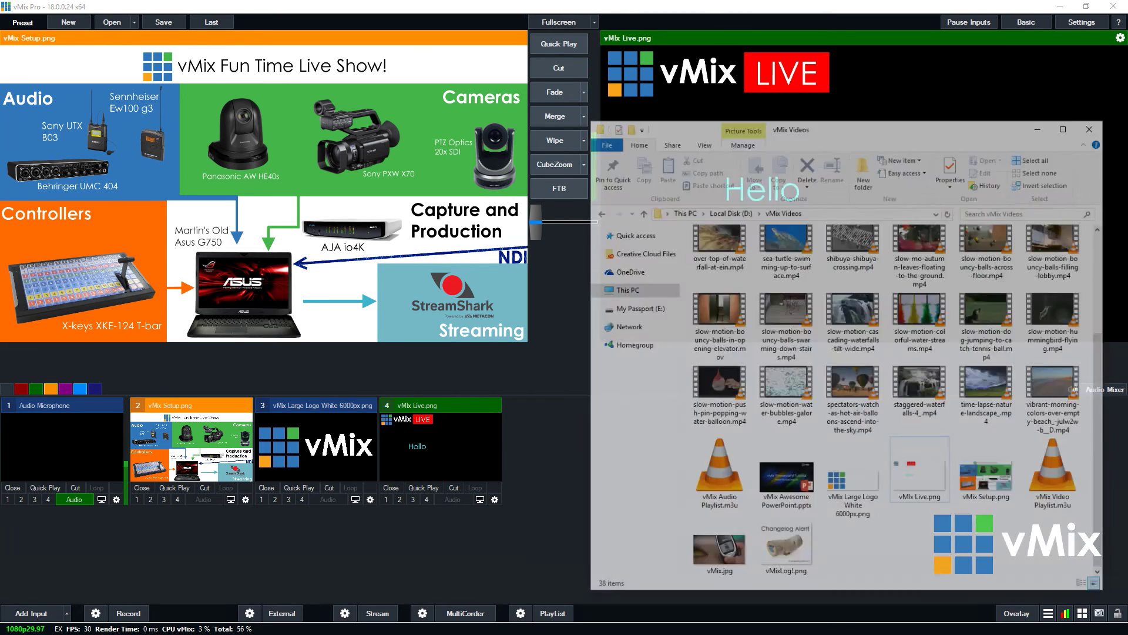
drag(969, 462, 392, 522)
drag(961, 533, 824, 446)
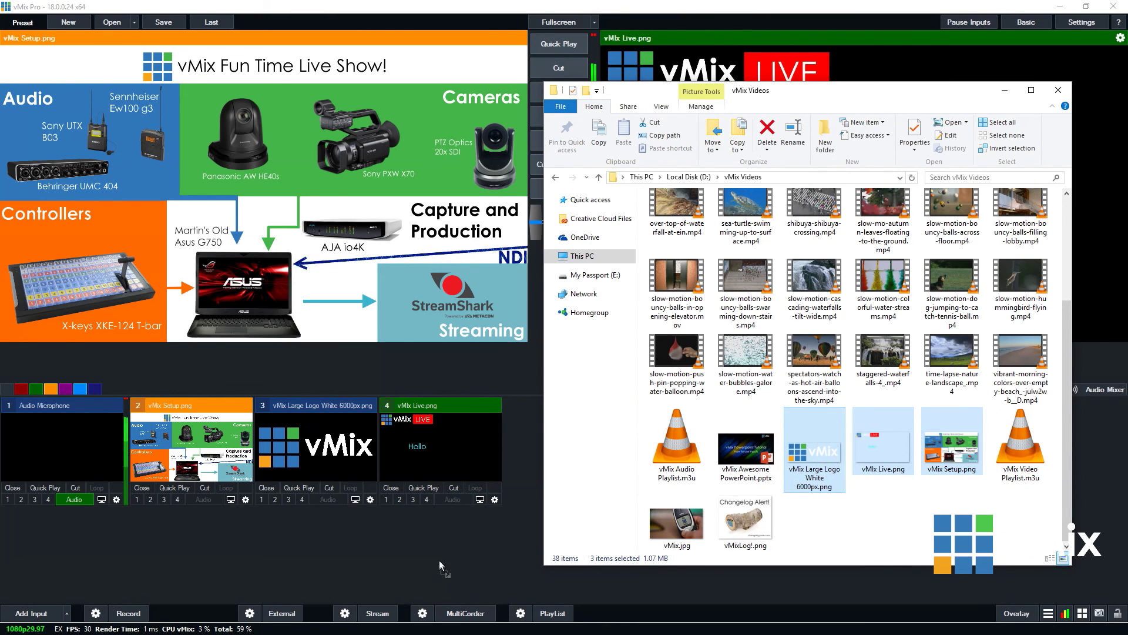
click(1005, 90)
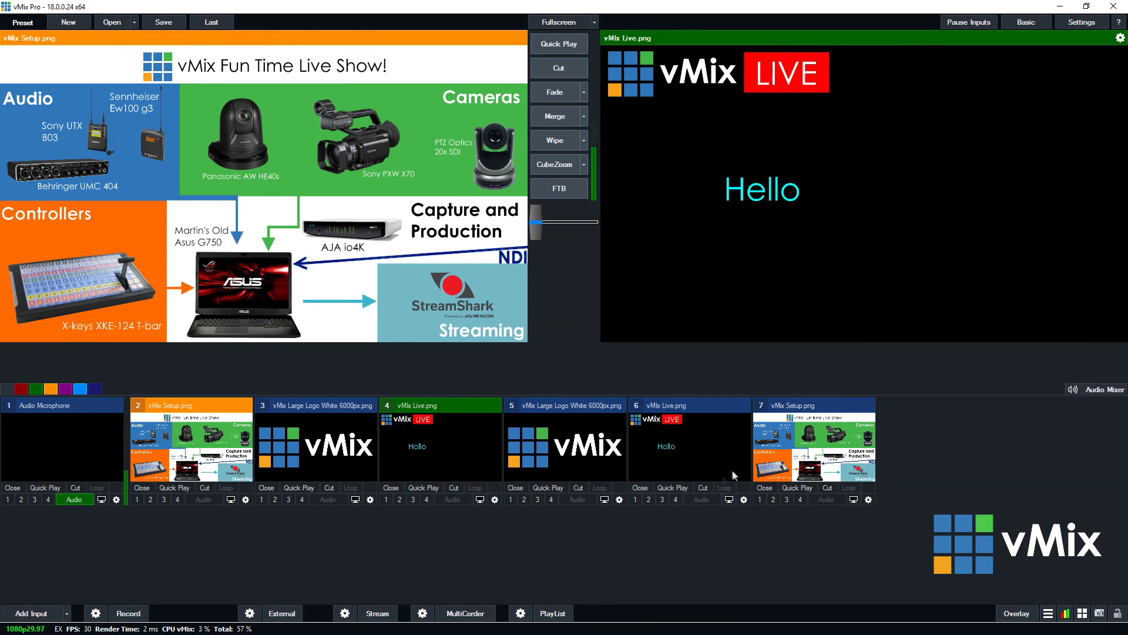